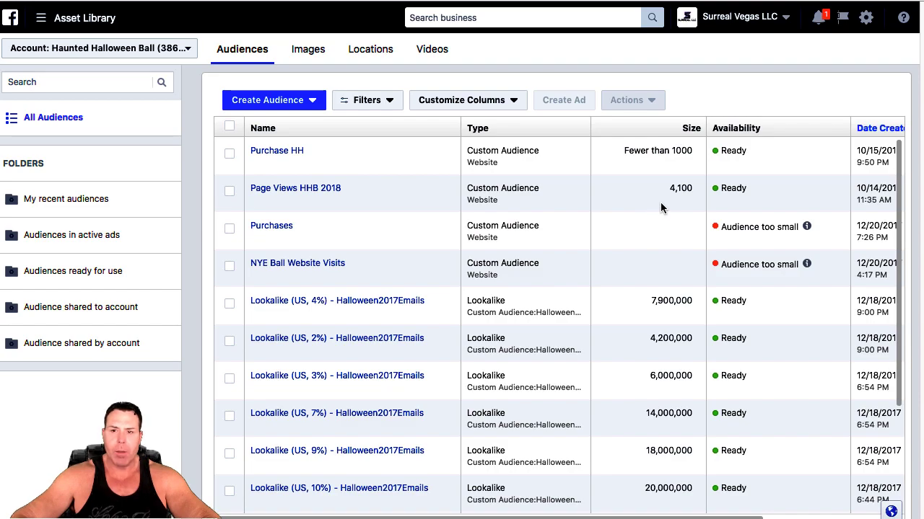
{"action": "scroll", "coordinate": [381, 180], "scroll_direction": "down", "scroll_amount": 1}
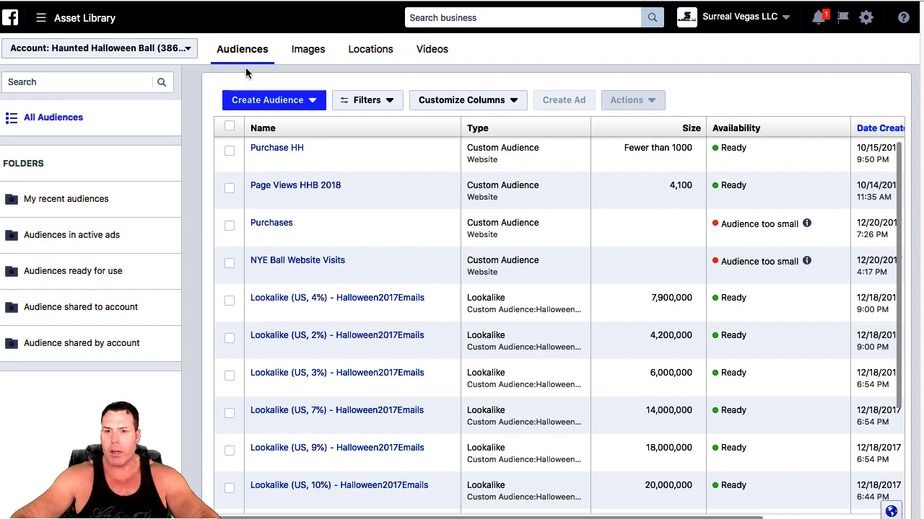
{"action": "left_click", "coordinate": [311, 104]}
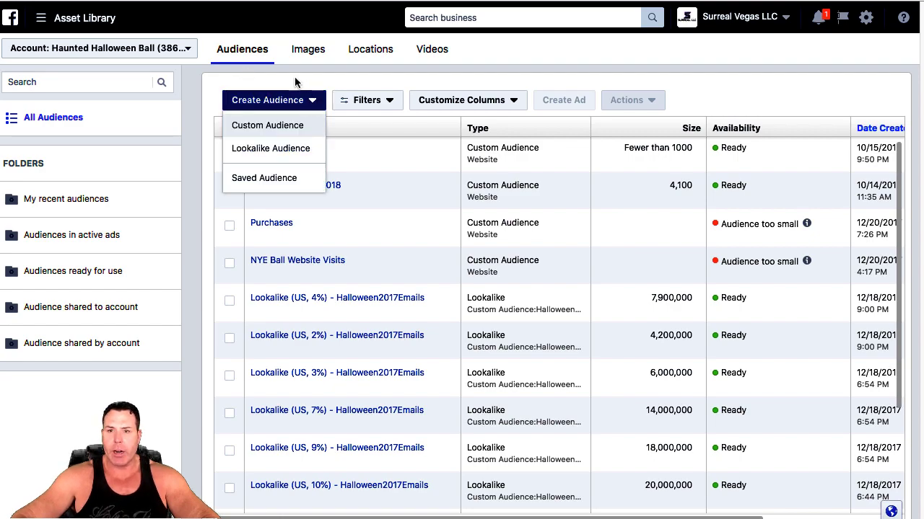
{"action": "left_click", "coordinate": [309, 88]}
{"action": "left_click", "coordinate": [229, 188]}
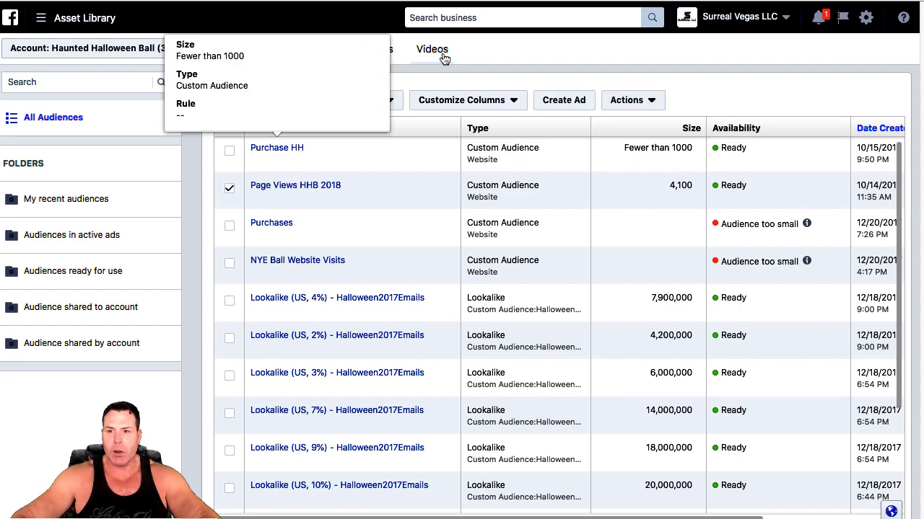
Step: Start a new lookalike audience and choose the value-based source Bachelor Vegas
{"action": "left_click", "coordinate": [311, 102]}
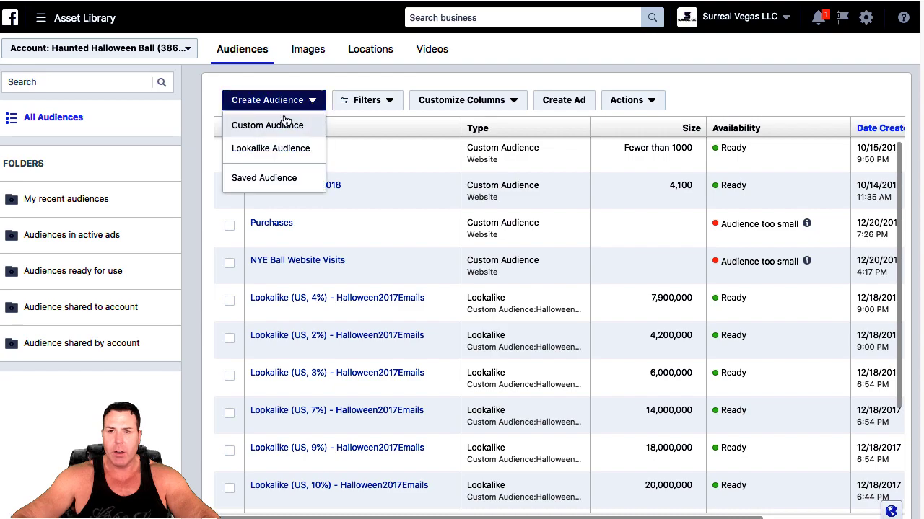
{"action": "left_click", "coordinate": [267, 153]}
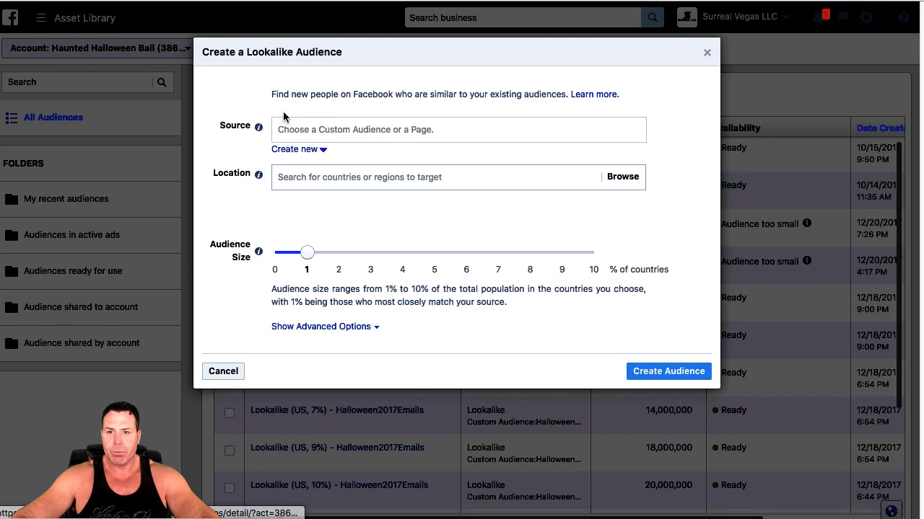
{"action": "left_click", "coordinate": [324, 129]}
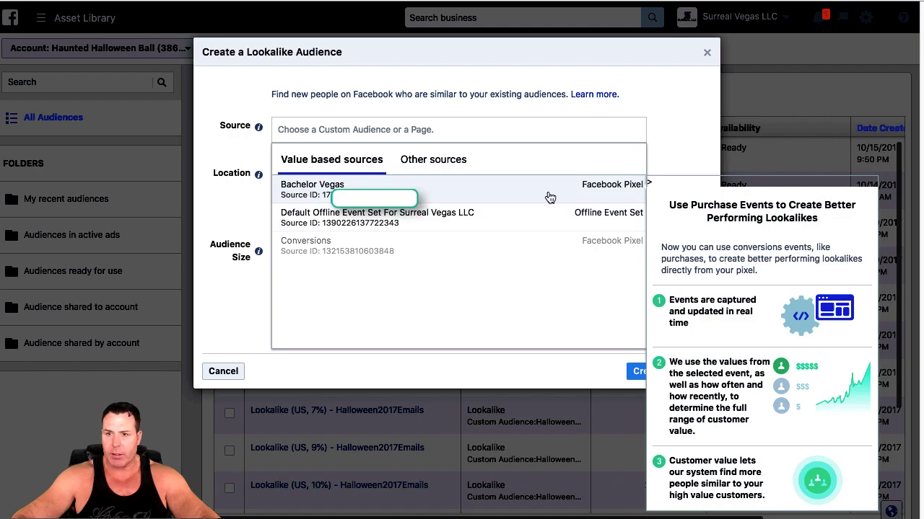
{"action": "left_click", "coordinate": [353, 192]}
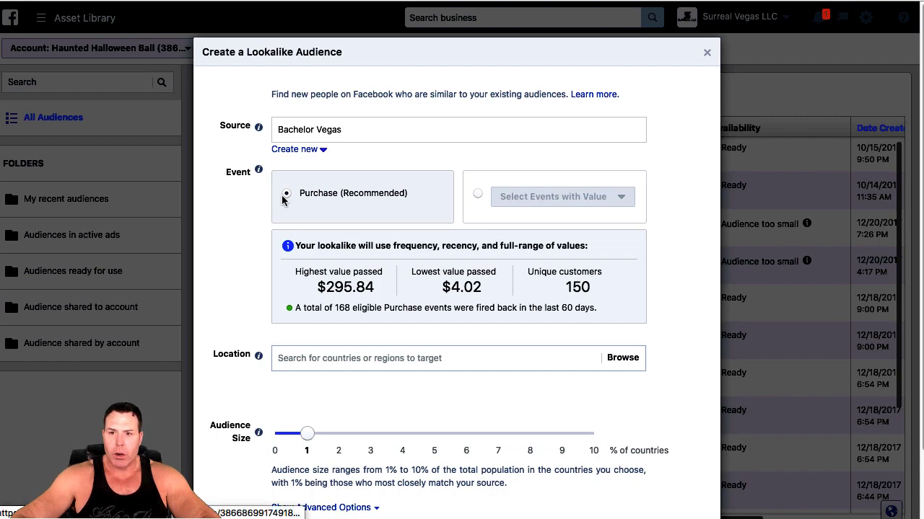
Step: Review the alternative events with value and the options for creating a new source, keeping Purchase (Recommended) as the event
{"action": "left_click", "coordinate": [477, 194]}
{"action": "left_click", "coordinate": [560, 203]}
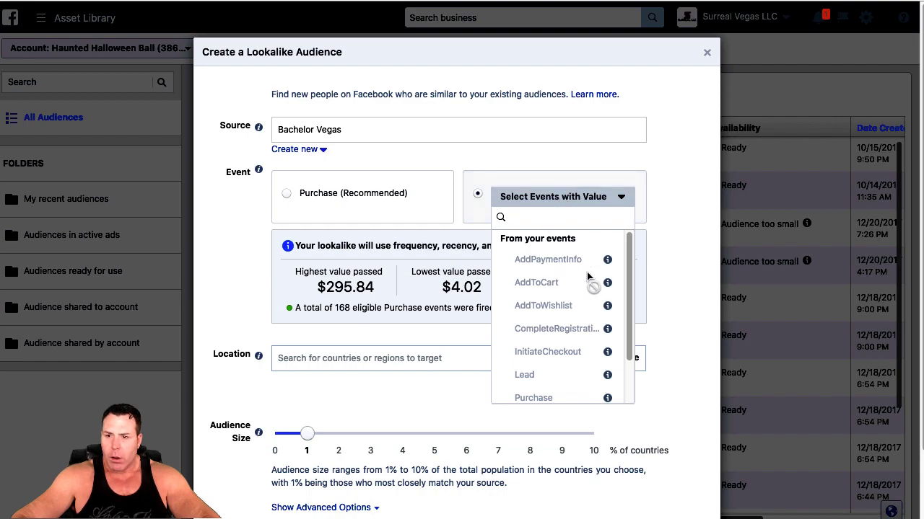
{"action": "scroll", "coordinate": [622, 383], "scroll_direction": "down", "scroll_amount": 2}
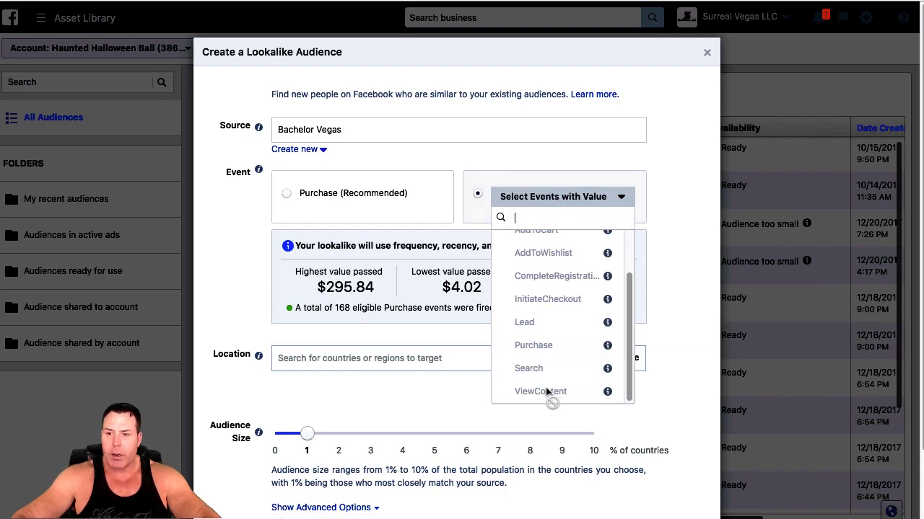
{"action": "scroll", "coordinate": [613, 339], "scroll_direction": "up", "scroll_amount": 3}
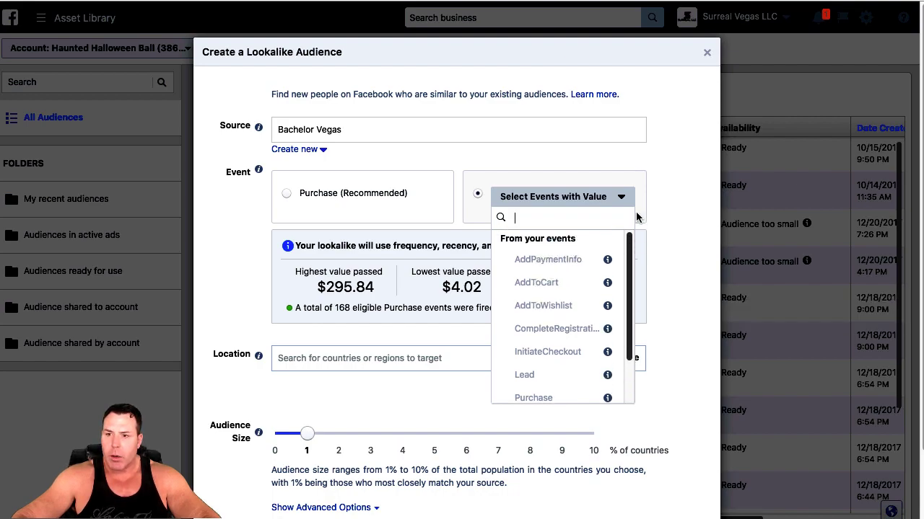
{"action": "left_click", "coordinate": [477, 196]}
{"action": "left_click", "coordinate": [587, 198]}
{"action": "left_click", "coordinate": [287, 195]}
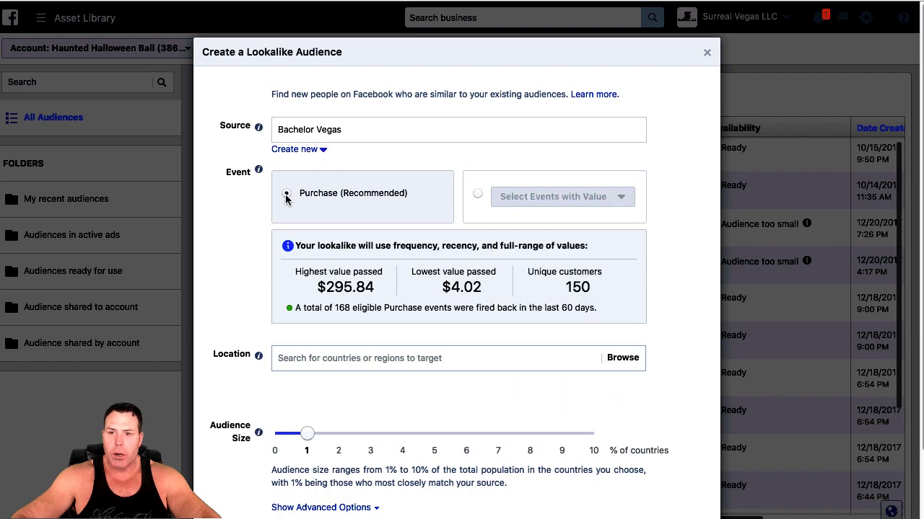
{"action": "left_click", "coordinate": [321, 151]}
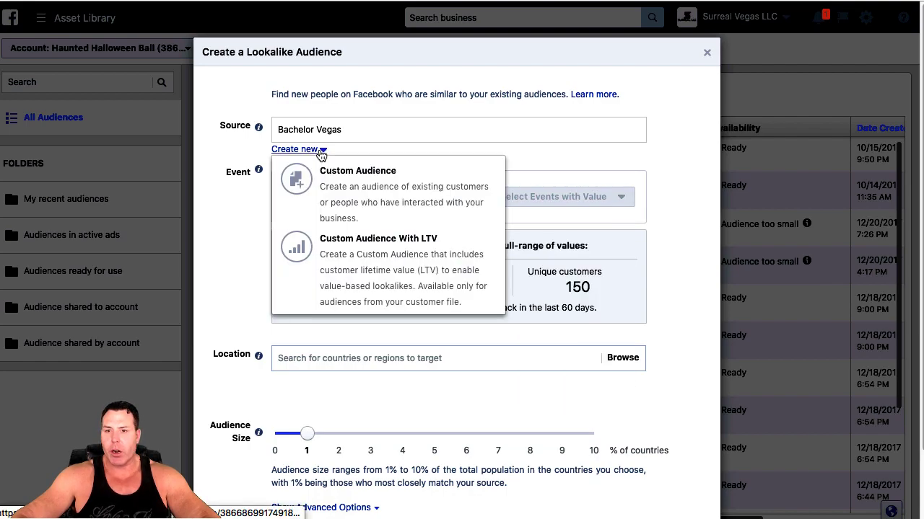
{"action": "left_click", "coordinate": [385, 141]}
{"action": "left_click", "coordinate": [643, 152]}
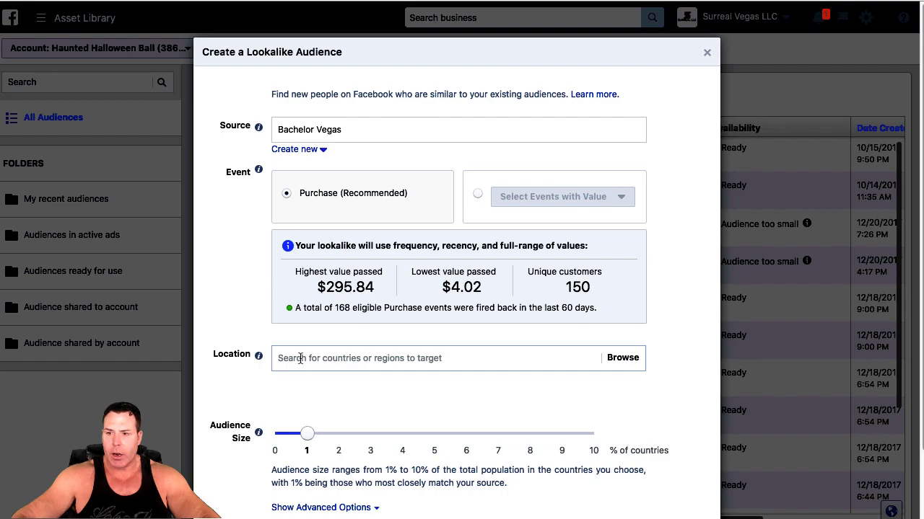
Step: Set the lookalike audience's location to United States and its size to 2%
{"action": "left_click", "coordinate": [625, 359]}
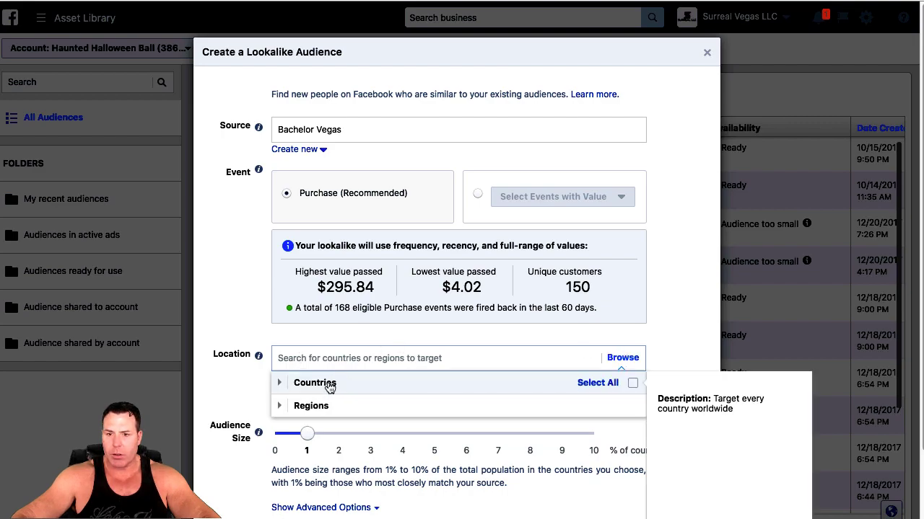
{"action": "left_click", "coordinate": [315, 360]}
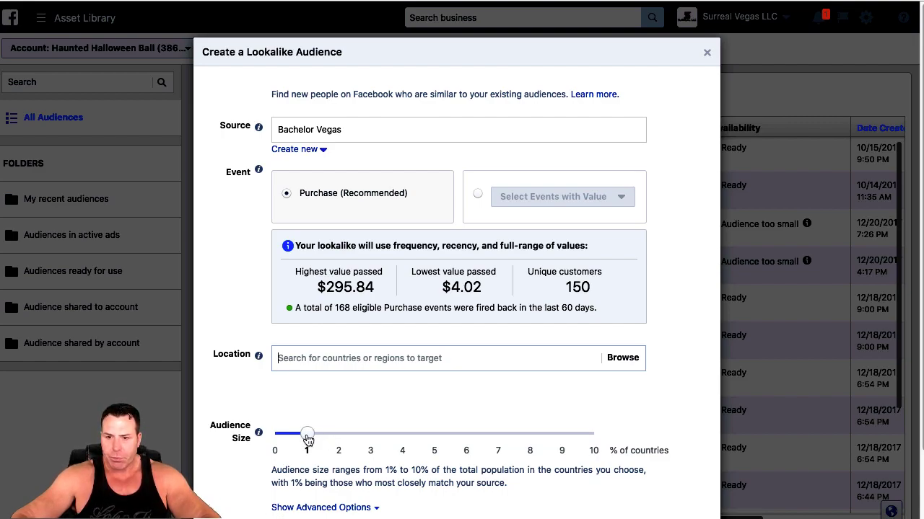
{"action": "left_click_drag", "start_coordinate": [307, 436], "coordinate": [338, 434]}
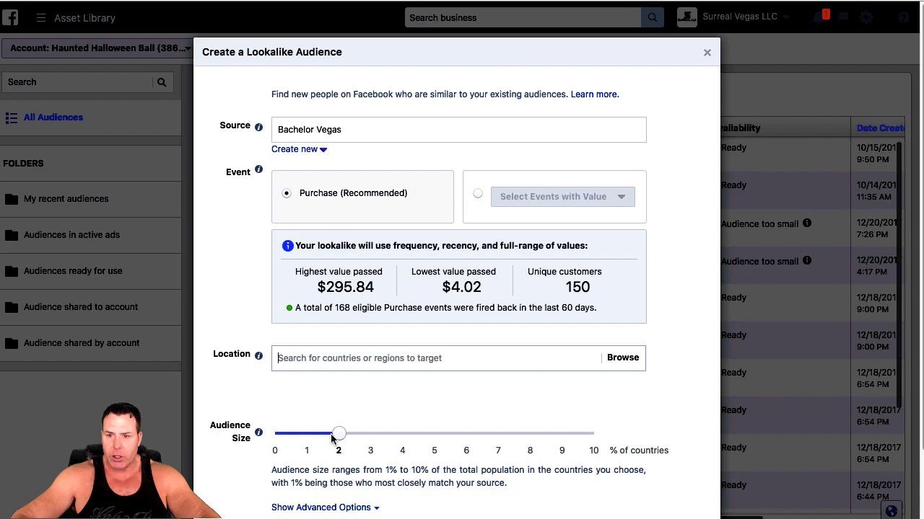
{"action": "left_click", "coordinate": [360, 359]}
{"action": "type", "text": "Un"}
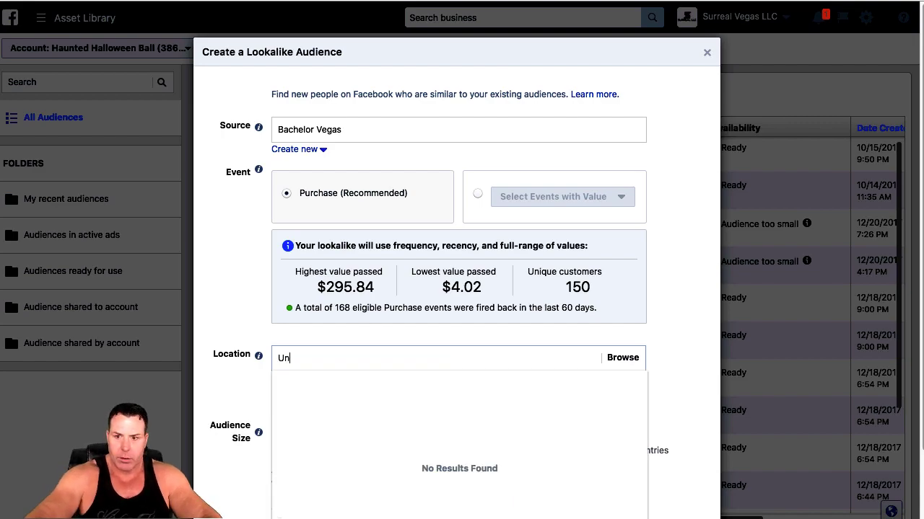
{"action": "left_click", "coordinate": [345, 435]}
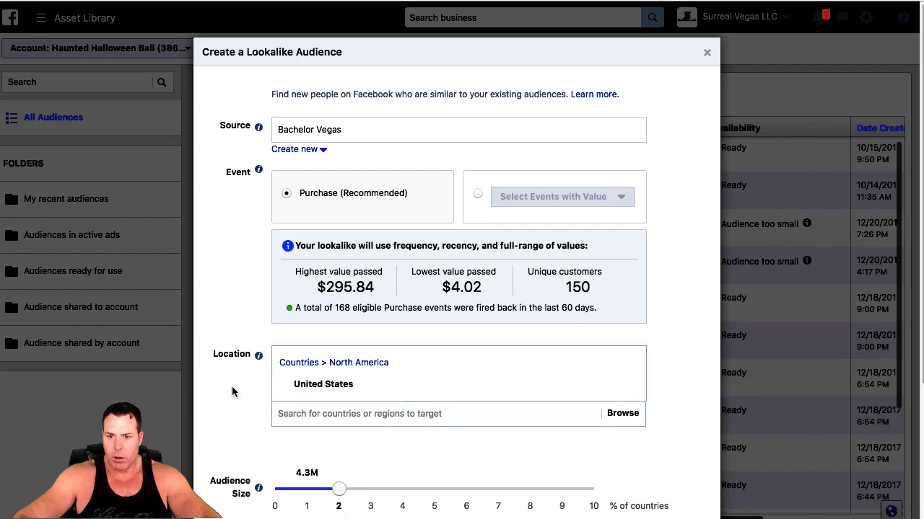
Step: Try audience sizes of 1%, 2% and 10% for the United States lookalike
{"action": "left_click_drag", "start_coordinate": [337, 494], "coordinate": [305, 497]}
{"action": "scroll", "coordinate": [303, 498], "scroll_direction": "down", "scroll_amount": 3}
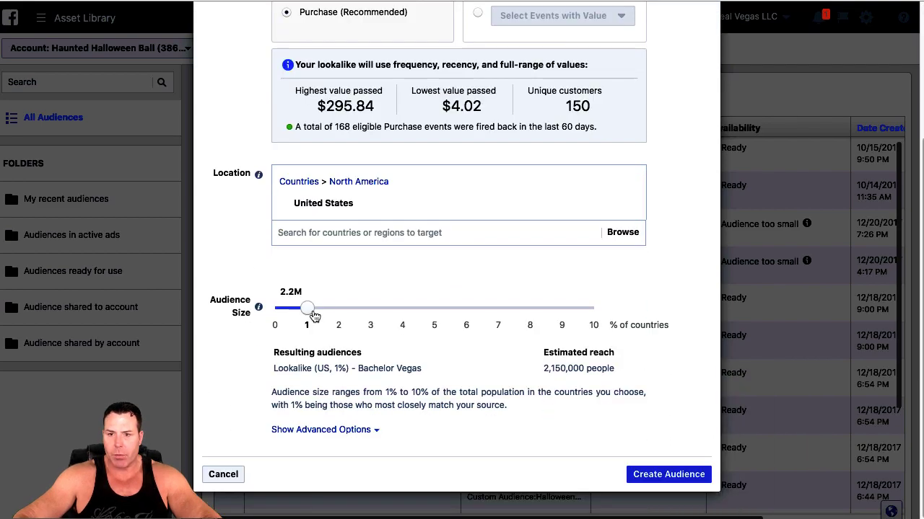
{"action": "mouse_move", "coordinate": [306, 310]}
{"action": "left_mouse_down"}
{"action": "mouse_move", "coordinate": [409, 316]}
{"action": "mouse_move", "coordinate": [318, 323]}
{"action": "left_mouse_up"}
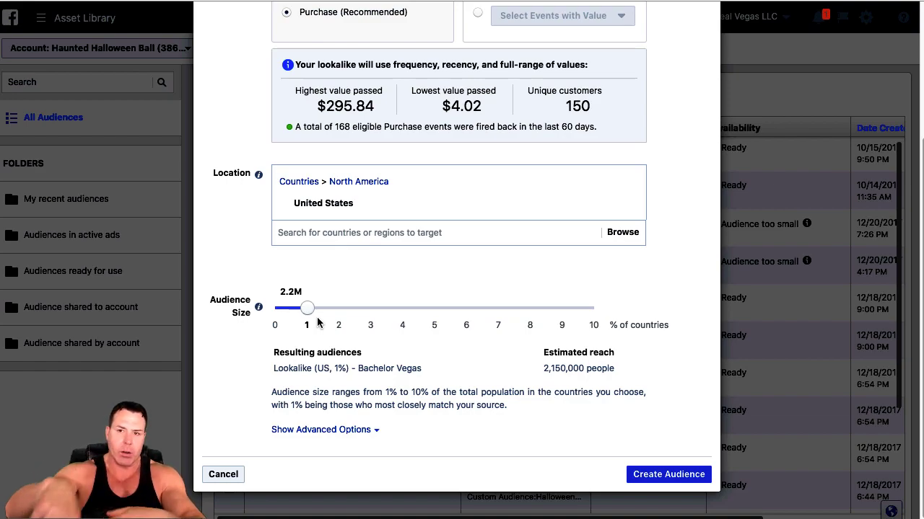
{"action": "scroll", "coordinate": [323, 155], "scroll_direction": "up", "scroll_amount": 3}
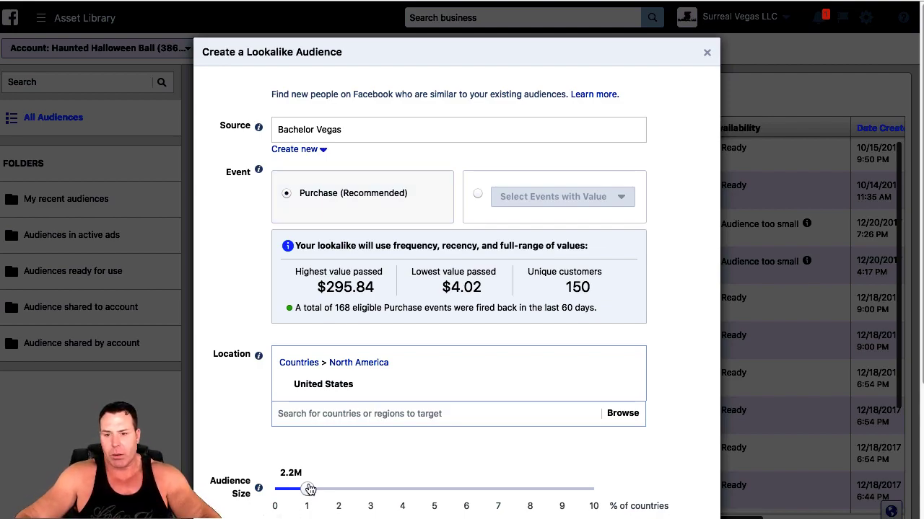
{"action": "left_click", "coordinate": [340, 490]}
{"action": "scroll", "coordinate": [342, 491], "scroll_direction": "down", "scroll_amount": 2}
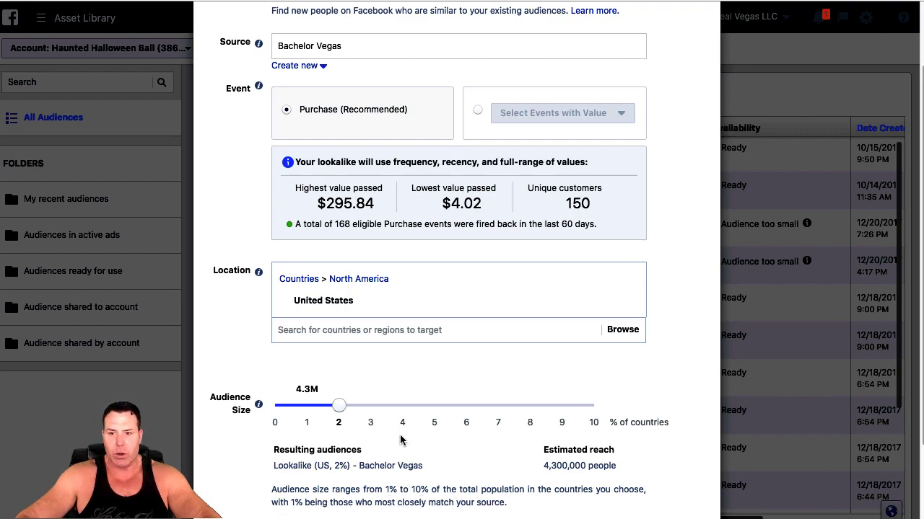
{"action": "left_click_drag", "start_coordinate": [339, 405], "coordinate": [606, 413]}
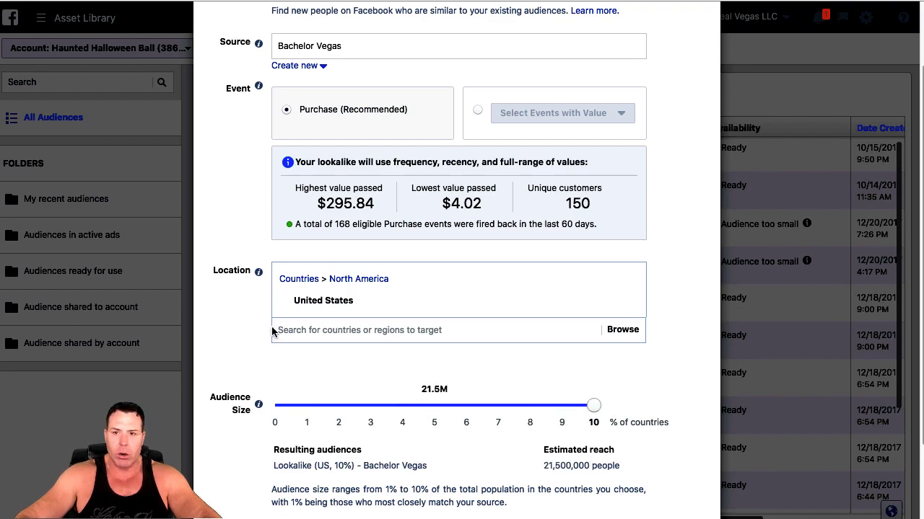
Step: Set the audience size to 1% and create the lookalike audience
{"action": "left_click_drag", "start_coordinate": [595, 409], "coordinate": [328, 413]}
{"action": "scroll", "coordinate": [308, 392], "scroll_direction": "down", "scroll_amount": 3}
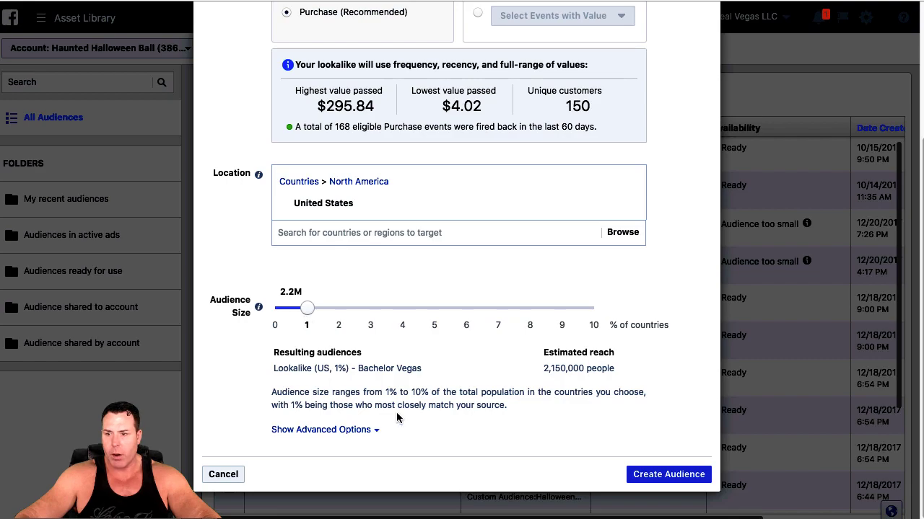
{"action": "left_click", "coordinate": [684, 474]}
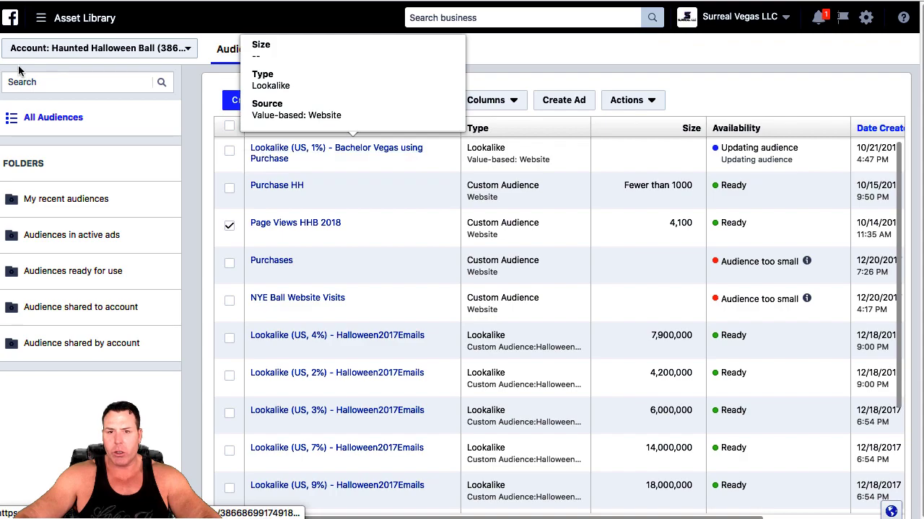
Step: Switch to Ads Manager and start creating a new campaign
{"action": "left_click", "coordinate": [41, 20]}
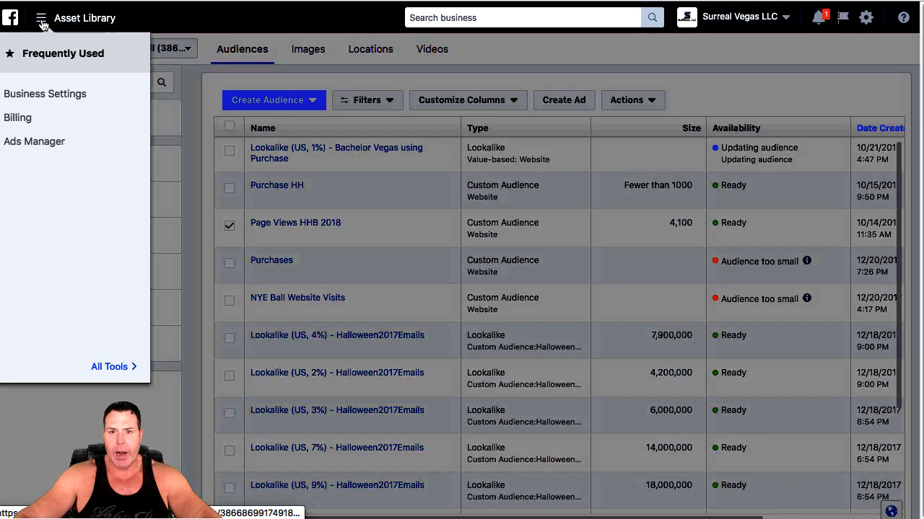
{"action": "left_click", "coordinate": [20, 145]}
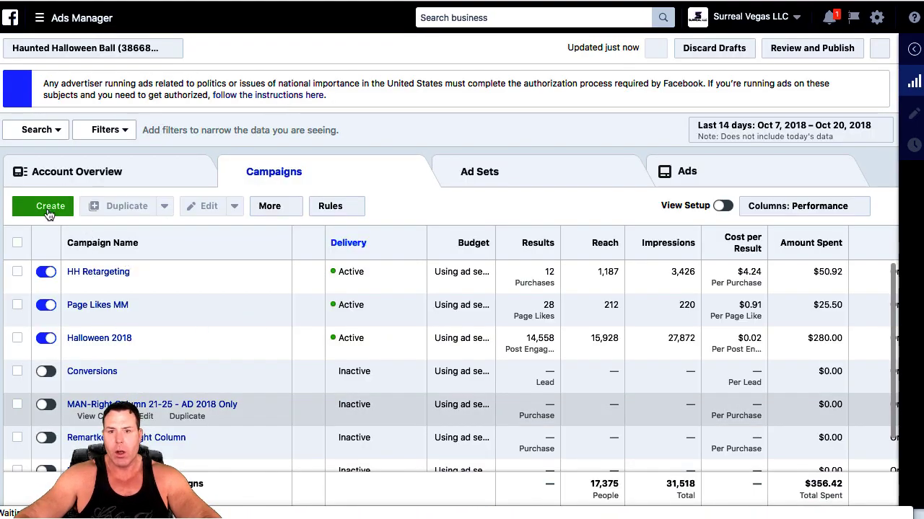
{"action": "left_click", "coordinate": [49, 207]}
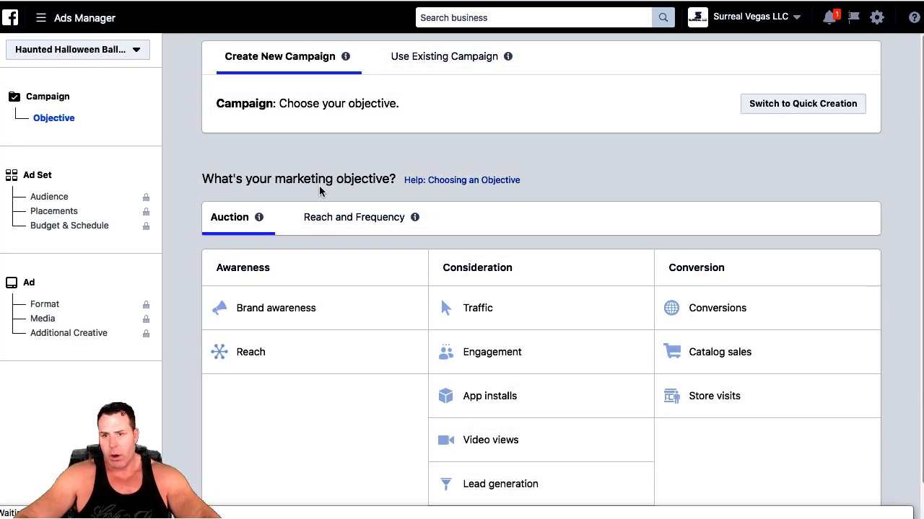
Step: Choose the Engagement objective for the campaign and continue to its ad set settings
{"action": "left_click", "coordinate": [510, 354]}
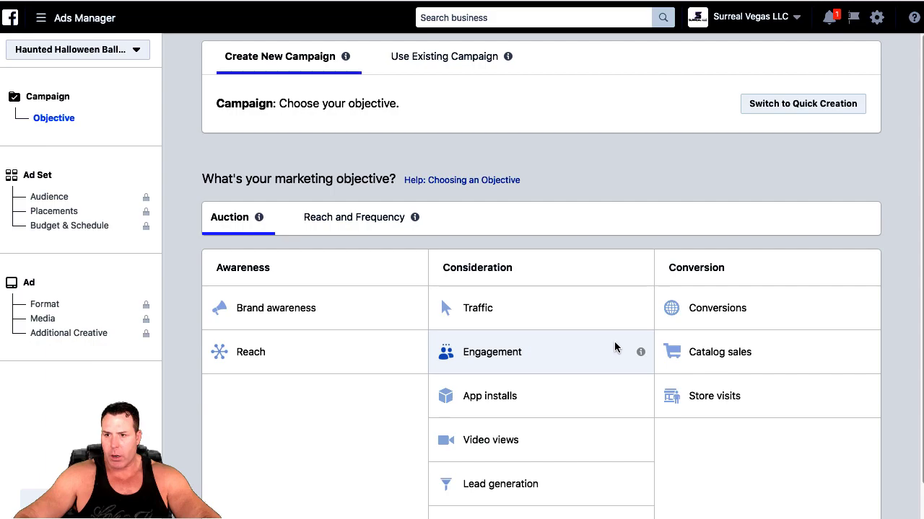
{"action": "left_click", "coordinate": [501, 355]}
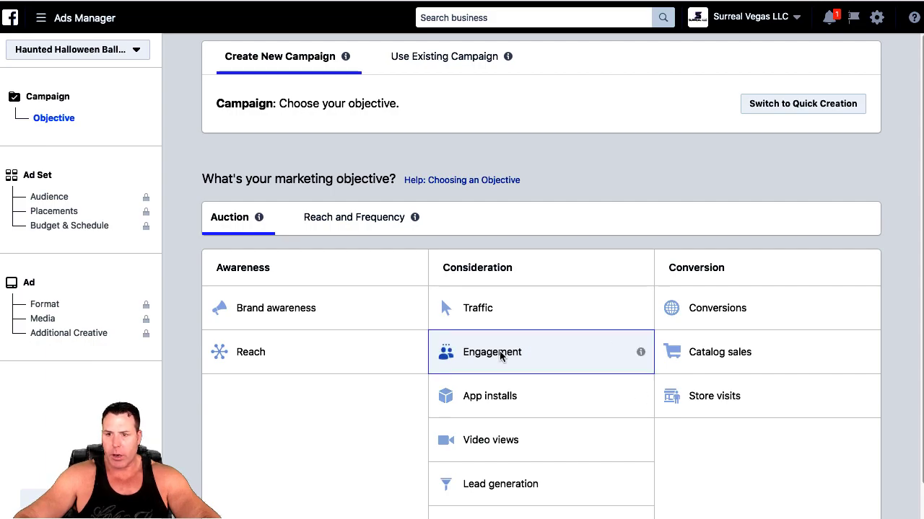
{"action": "left_click", "coordinate": [500, 354]}
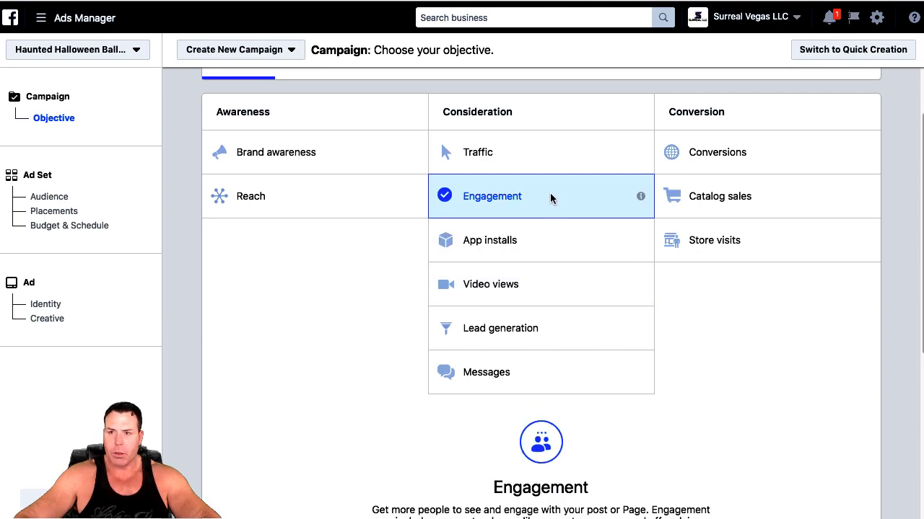
{"action": "scroll", "coordinate": [550, 200], "scroll_direction": "down", "scroll_amount": 3}
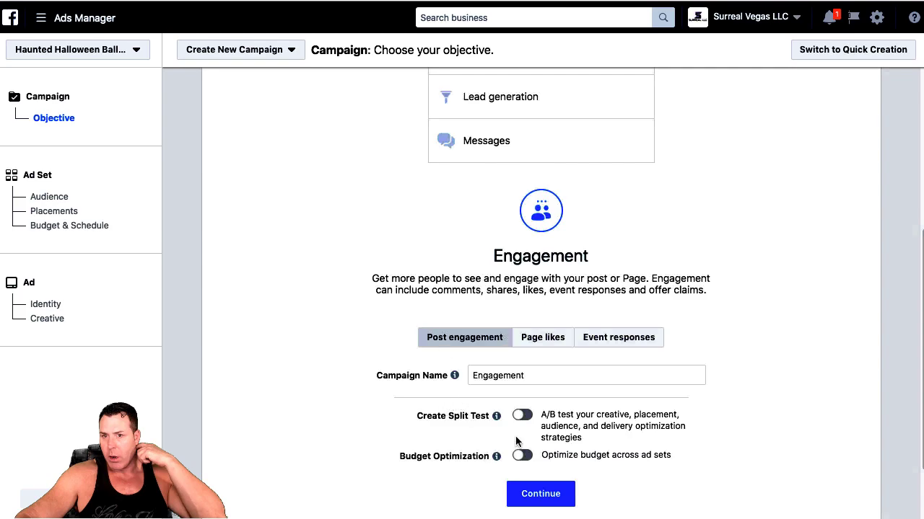
{"action": "scroll", "coordinate": [548, 447], "scroll_direction": "down", "scroll_amount": 2}
{"action": "left_click", "coordinate": [540, 396]}
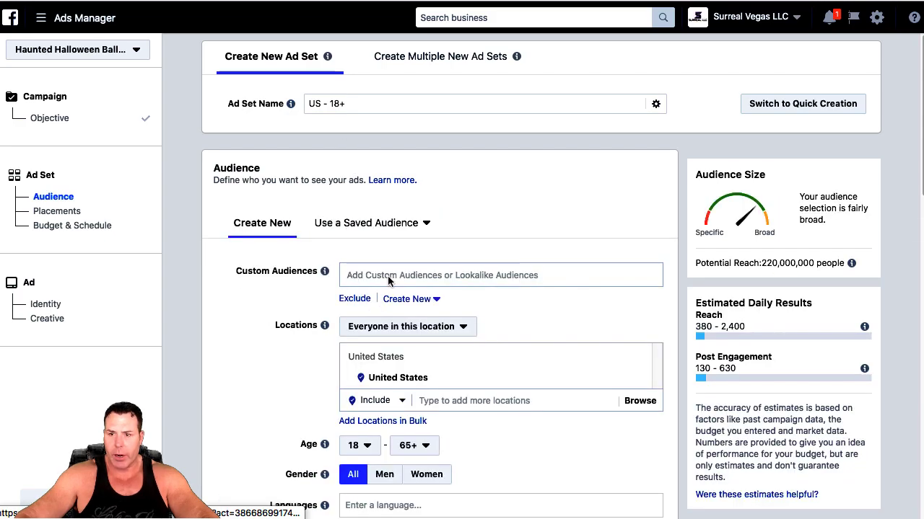
Step: Add the Lookalike (US, 1%) - Bachelor Vegas using Purchase audience to the ad set's custom audiences
{"action": "left_click", "coordinate": [401, 273]}
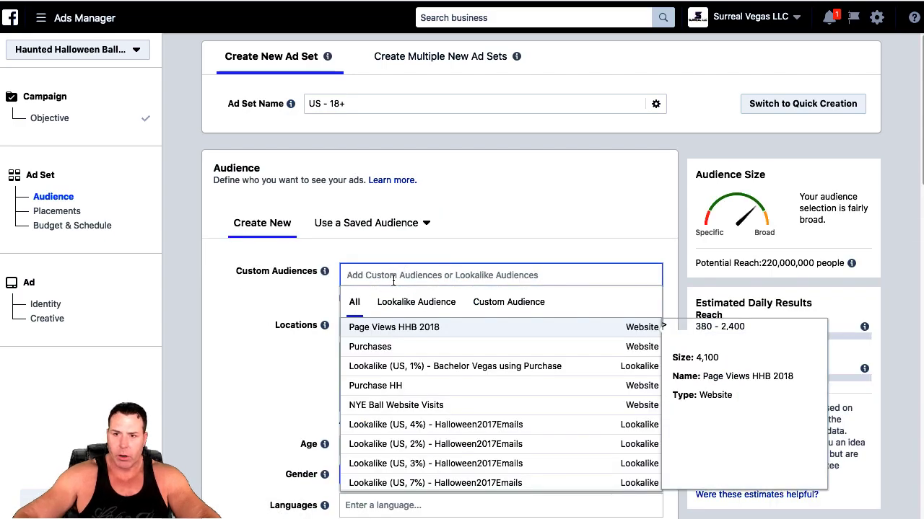
{"action": "left_click", "coordinate": [397, 367]}
{"action": "left_click", "coordinate": [290, 309]}
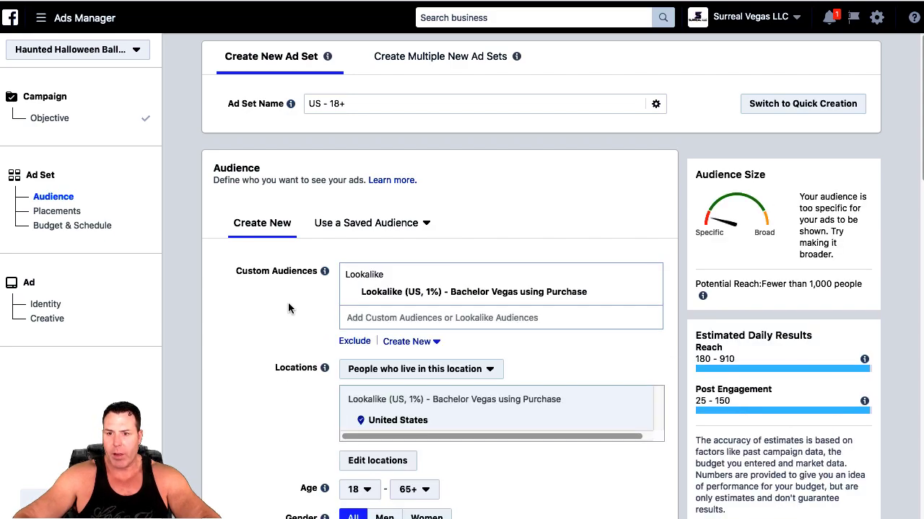
Step: Change the ad set's targeted location from the whole United States to the city of Chicago, Illinois
{"action": "scroll", "coordinate": [469, 377], "scroll_direction": "down", "scroll_amount": 3}
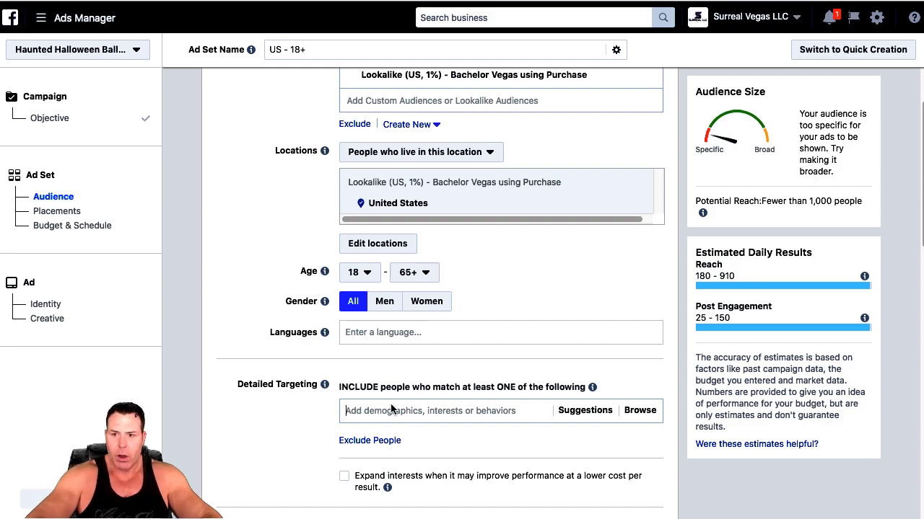
{"action": "scroll", "coordinate": [427, 405], "scroll_direction": "up", "scroll_amount": 1}
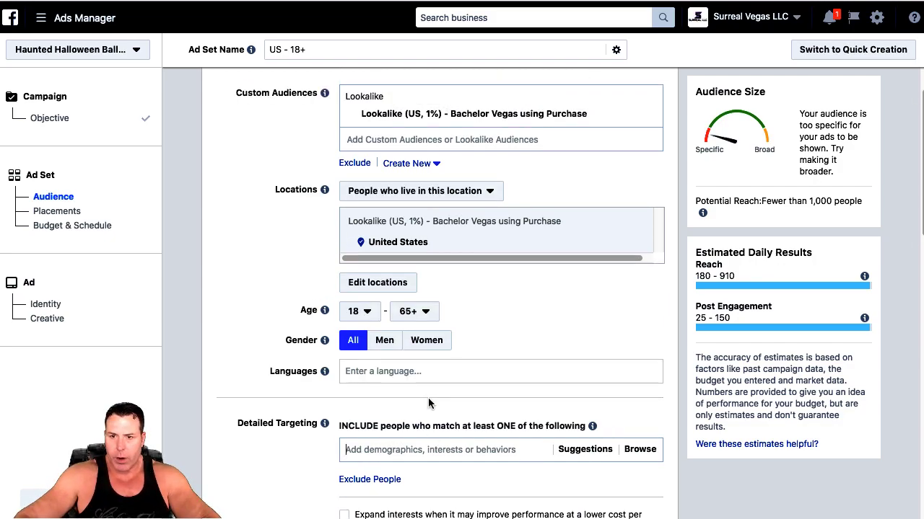
{"action": "scroll", "coordinate": [428, 405], "scroll_direction": "up", "scroll_amount": 2}
{"action": "scroll", "coordinate": [422, 376], "scroll_direction": "down", "scroll_amount": 3}
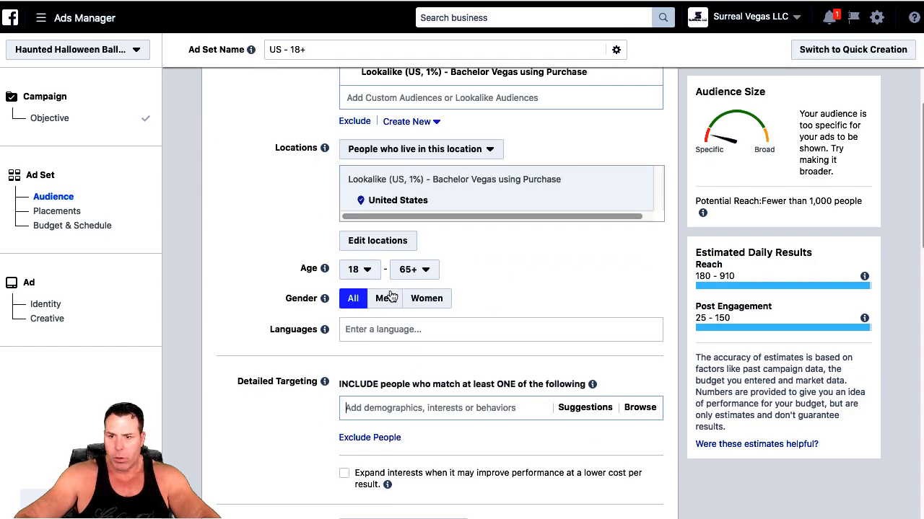
{"action": "left_click", "coordinate": [388, 245]}
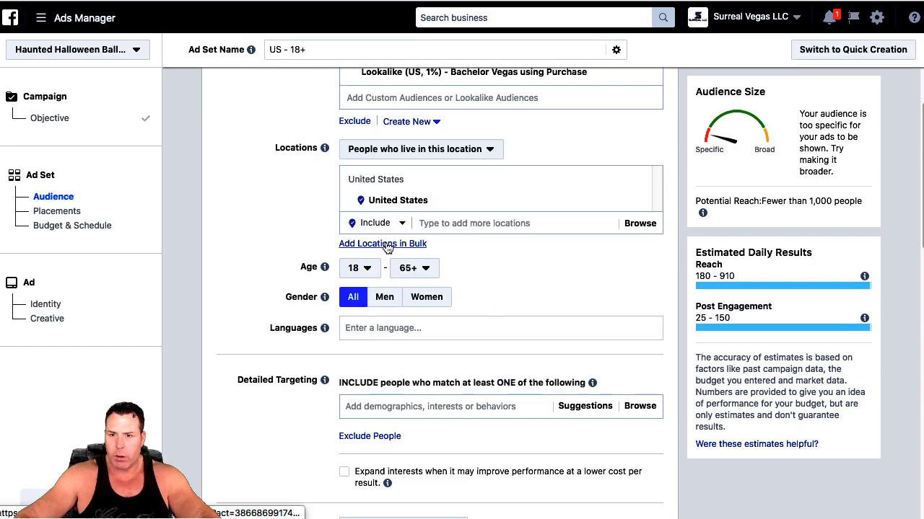
{"action": "type", "text": "Chicago"}
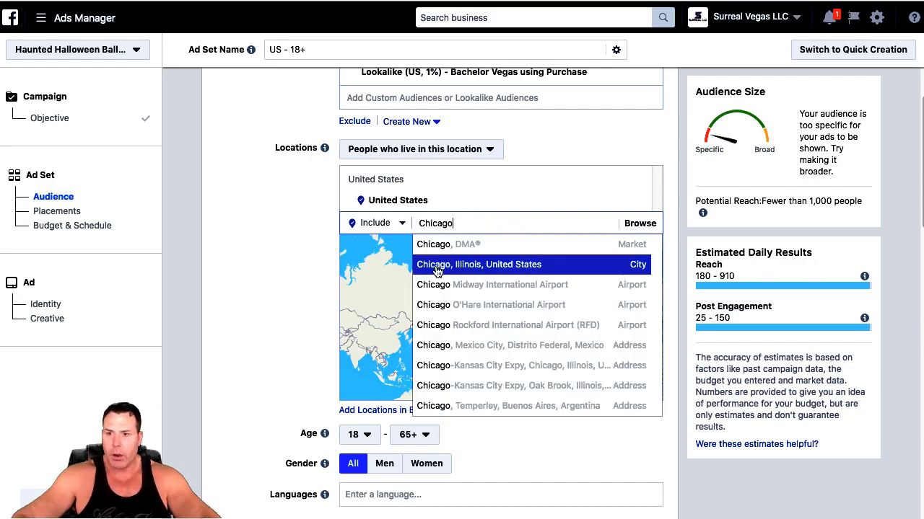
{"action": "left_click", "coordinate": [435, 265]}
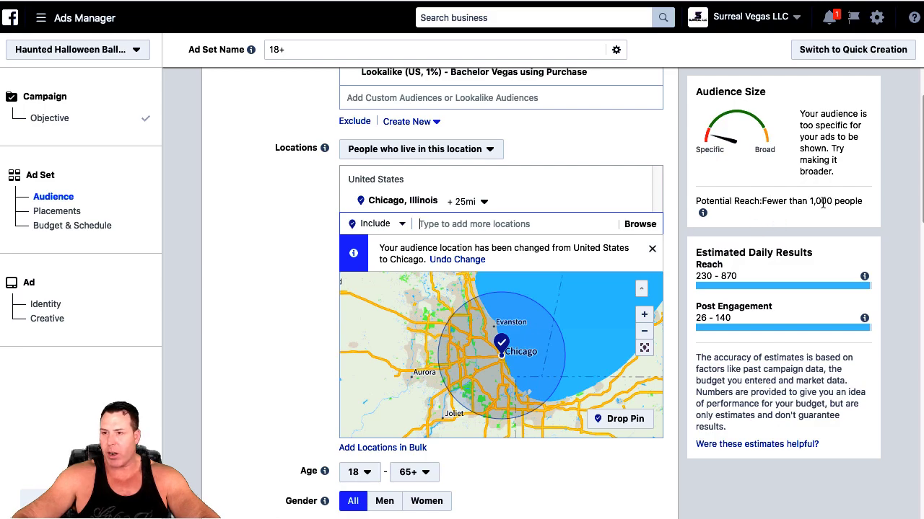
Step: Review the Chicago targeting area on the map and the ad set's audience, placements, and budget and schedule settings
{"action": "scroll", "coordinate": [433, 144], "scroll_direction": "up", "scroll_amount": 1}
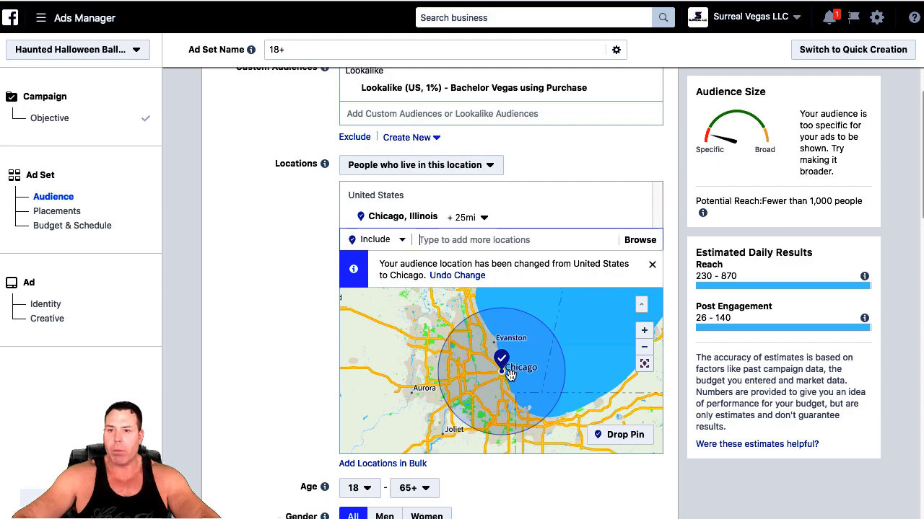
{"action": "scroll", "coordinate": [502, 376], "scroll_direction": "up", "scroll_amount": 1}
{"action": "scroll", "coordinate": [498, 376], "scroll_direction": "down", "scroll_amount": 2}
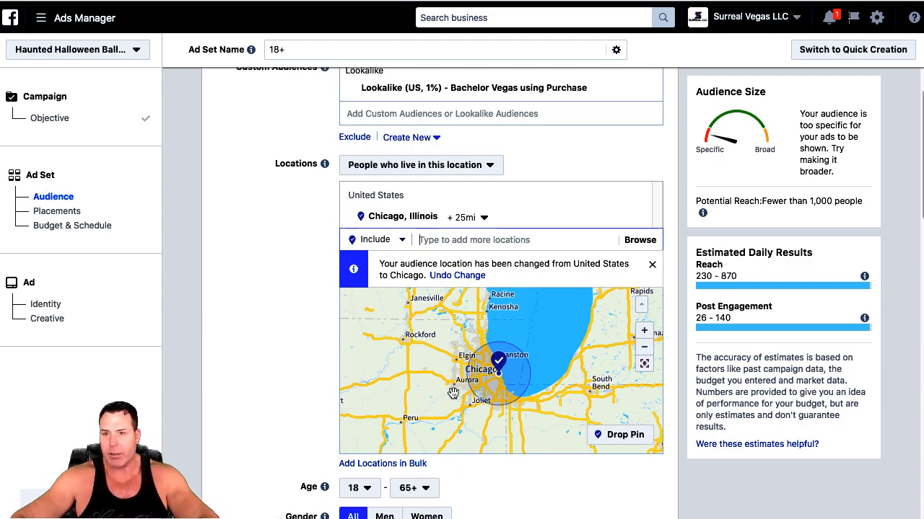
{"action": "scroll", "coordinate": [444, 371], "scroll_direction": "up", "scroll_amount": 3}
{"action": "scroll", "coordinate": [426, 260], "scroll_direction": "down", "scroll_amount": 11}
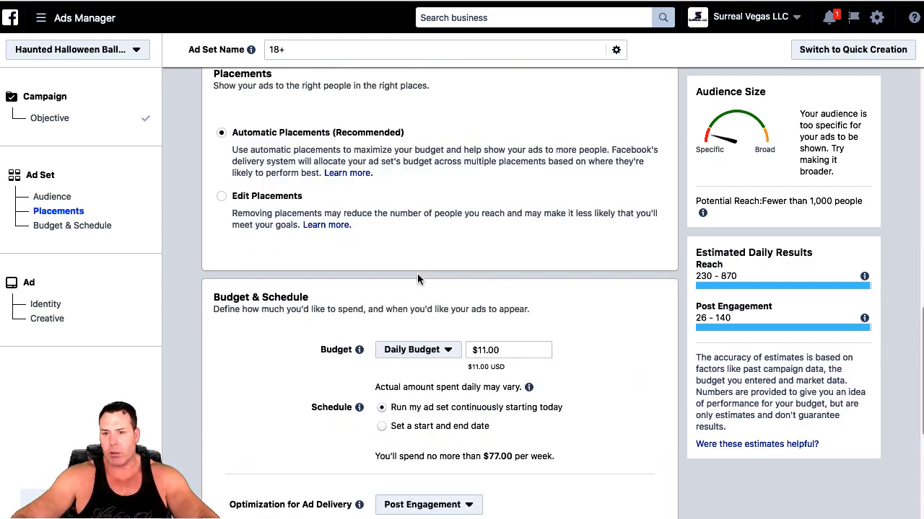
{"action": "scroll", "coordinate": [419, 279], "scroll_direction": "up", "scroll_amount": 13}
{"action": "scroll", "coordinate": [322, 186], "scroll_direction": "up", "scroll_amount": 1}
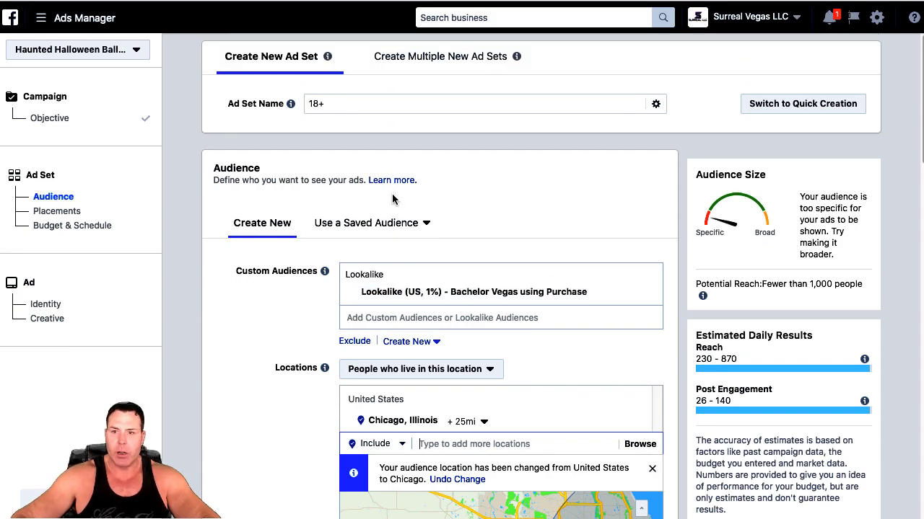